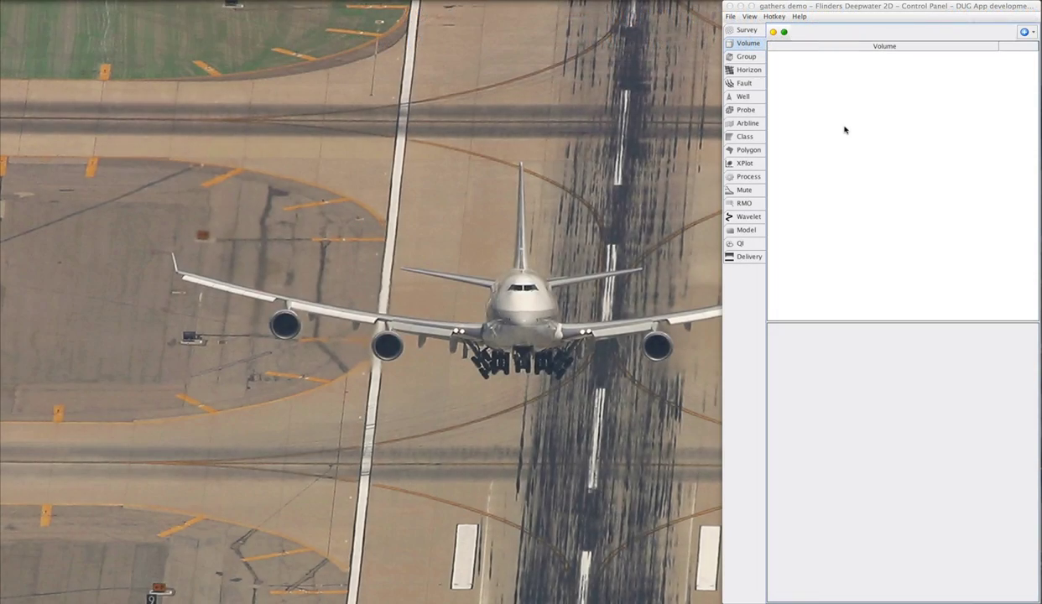
- Find the project's shared volumes and add both FDW_vels and gathers-demo to the session
click(1025, 32)
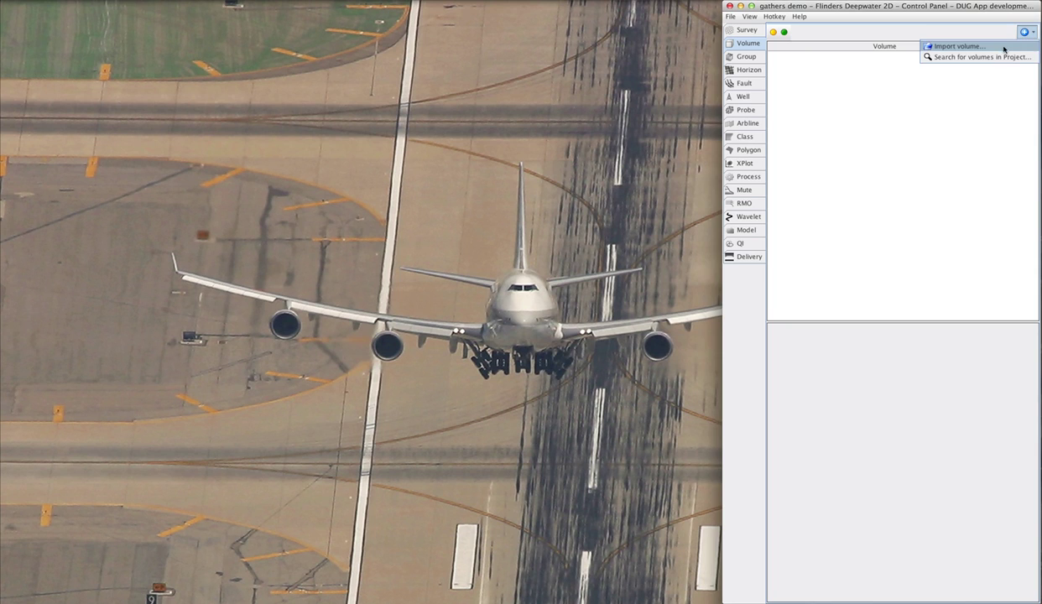
click(995, 57)
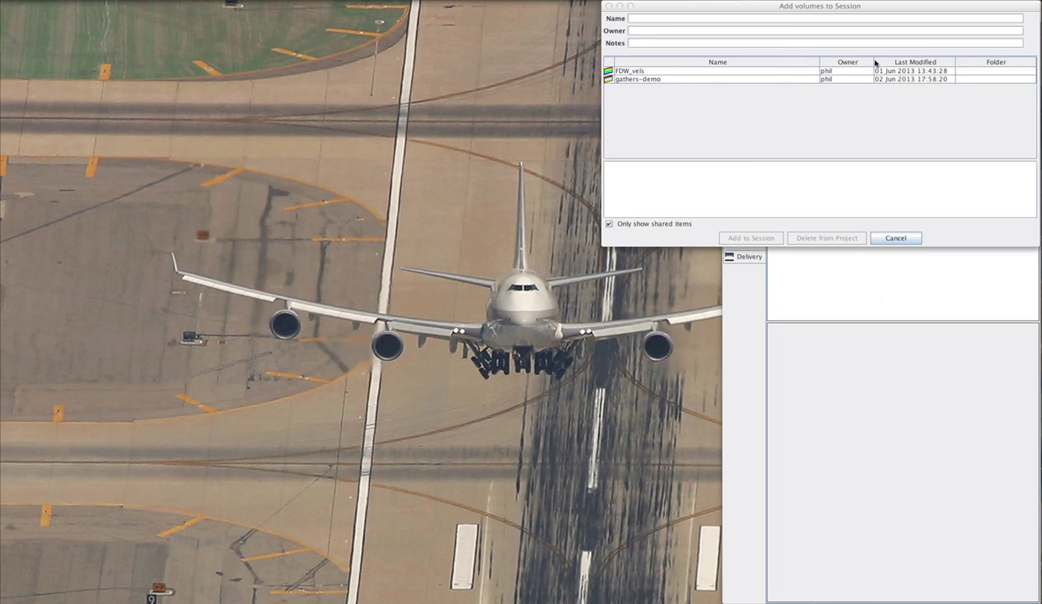
click(724, 80)
key(super+a)
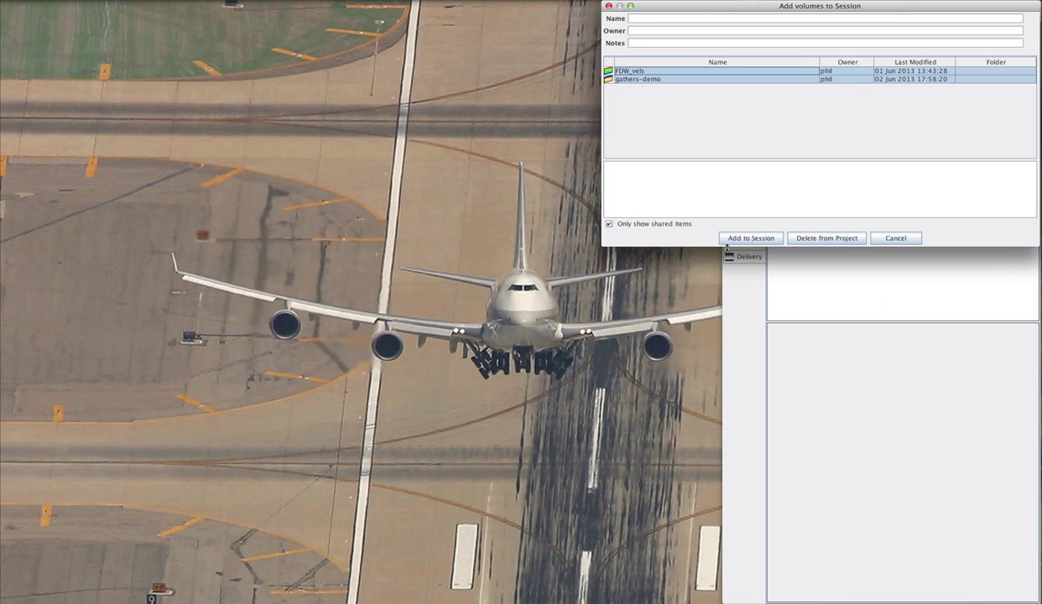
click(746, 237)
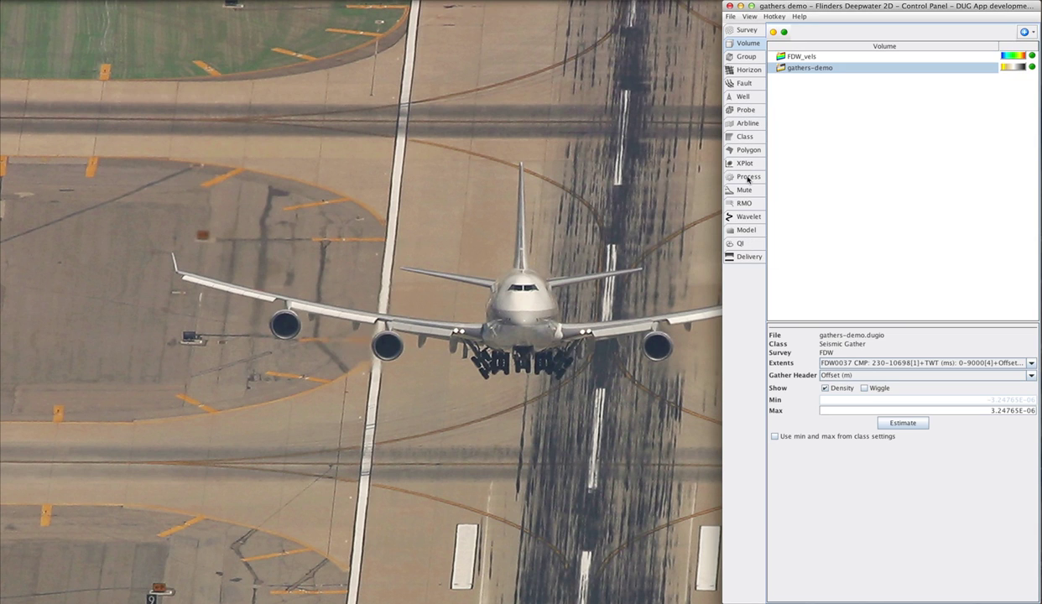
- Open a 2D gather view showing the gathers-demo volume and switch off its amplitude graph
click(749, 16)
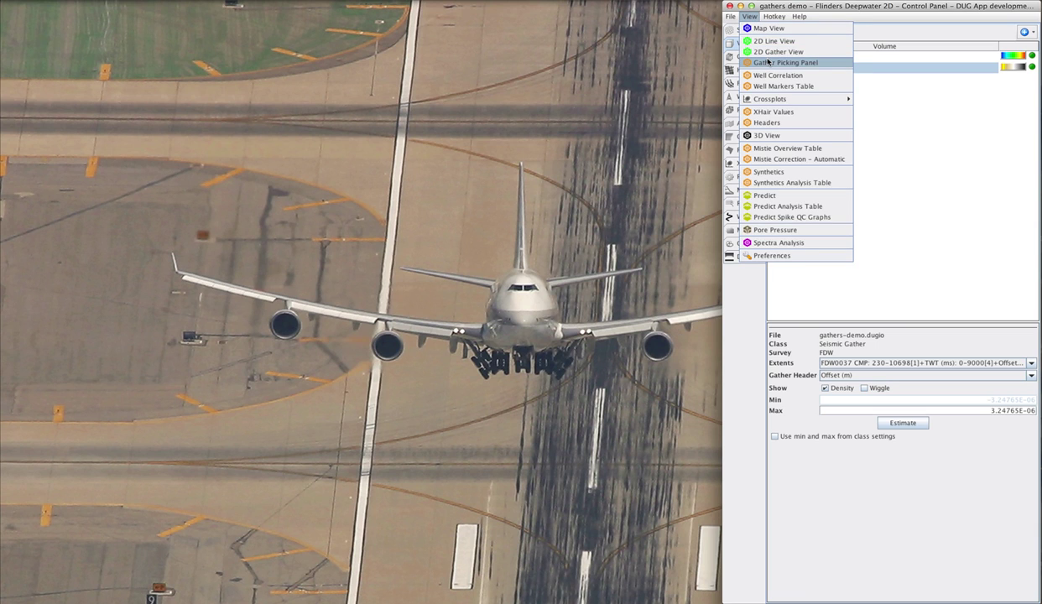
click(767, 52)
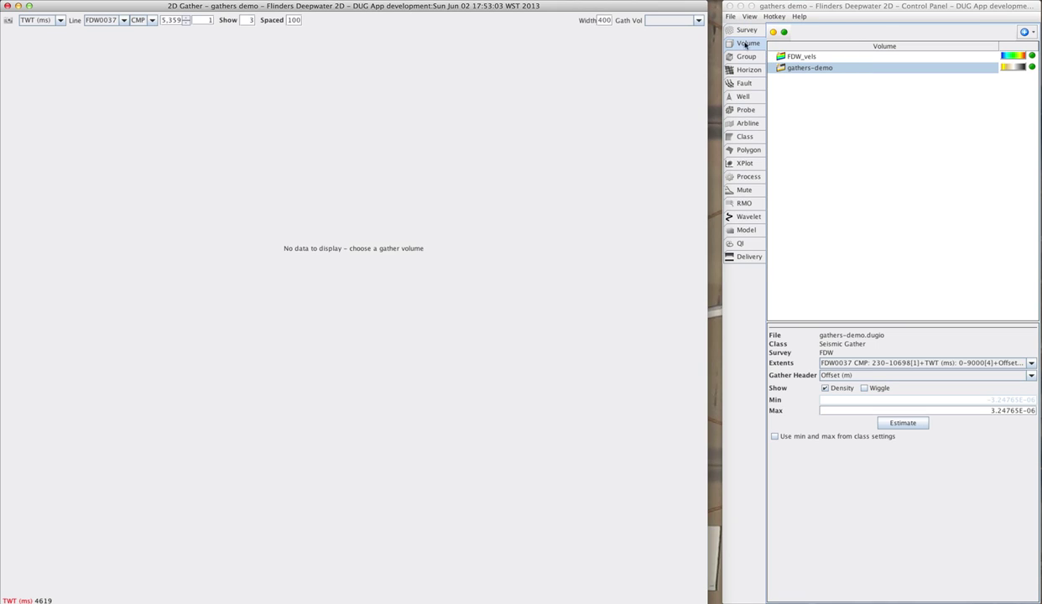
click(668, 20)
click(669, 36)
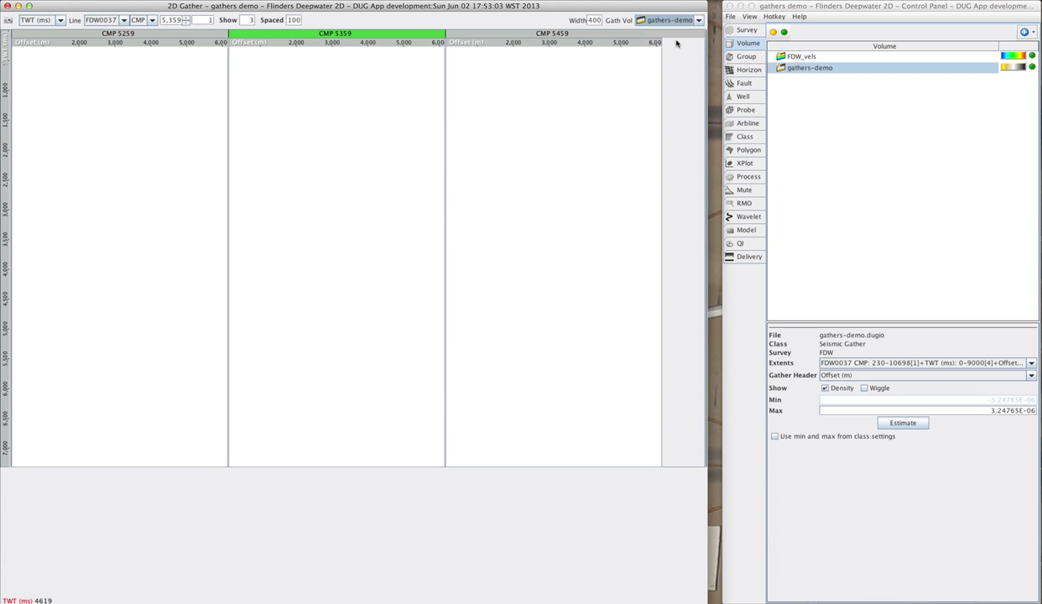
right_click(396, 161)
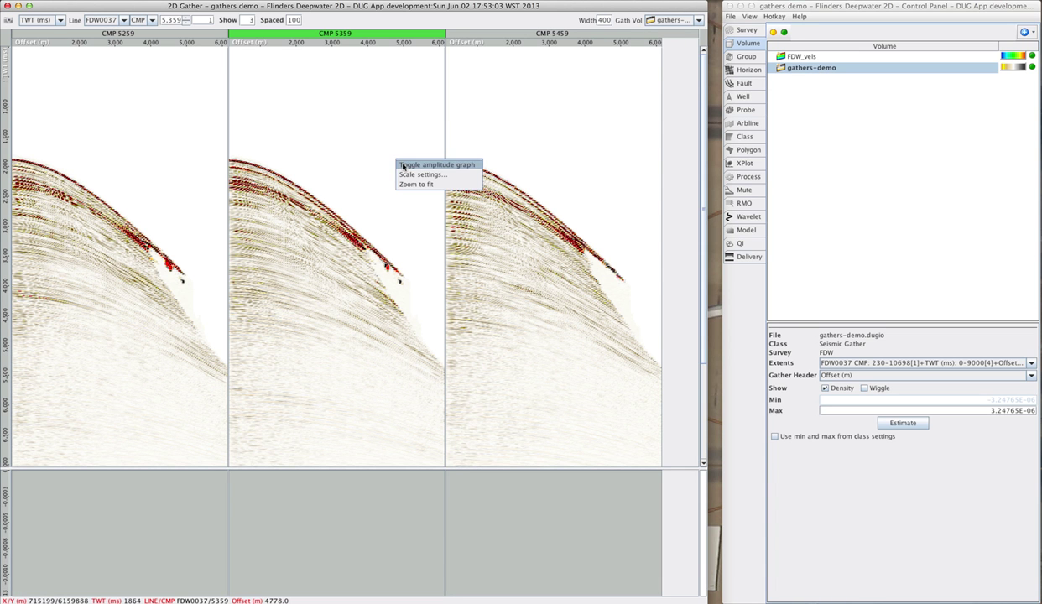
click(402, 167)
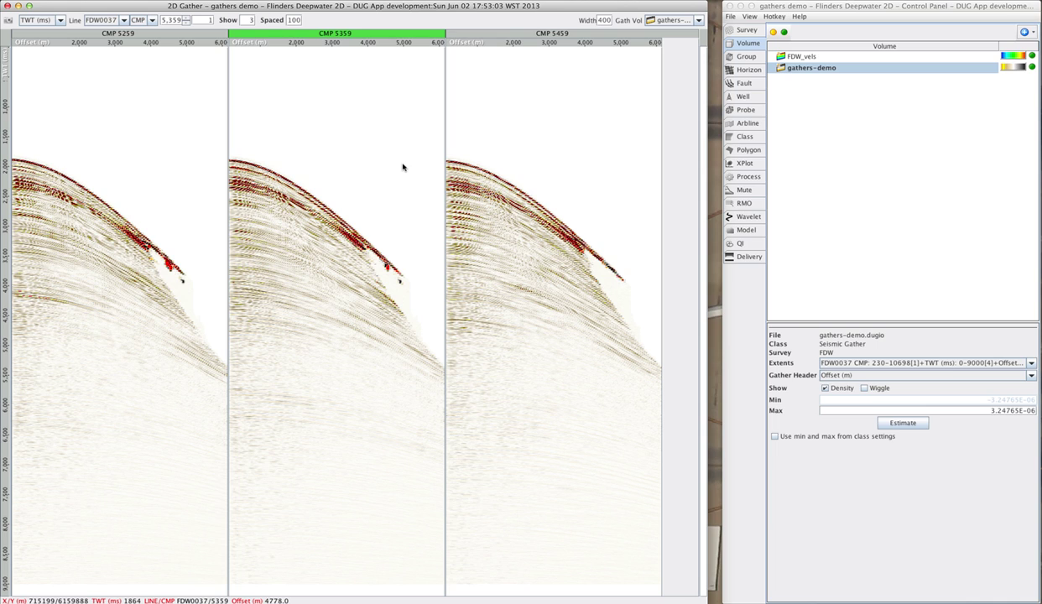
- Create a Normal Moveout process named NMO with gathers-demo as gather volume and FDW_vels as velocity volume
click(742, 176)
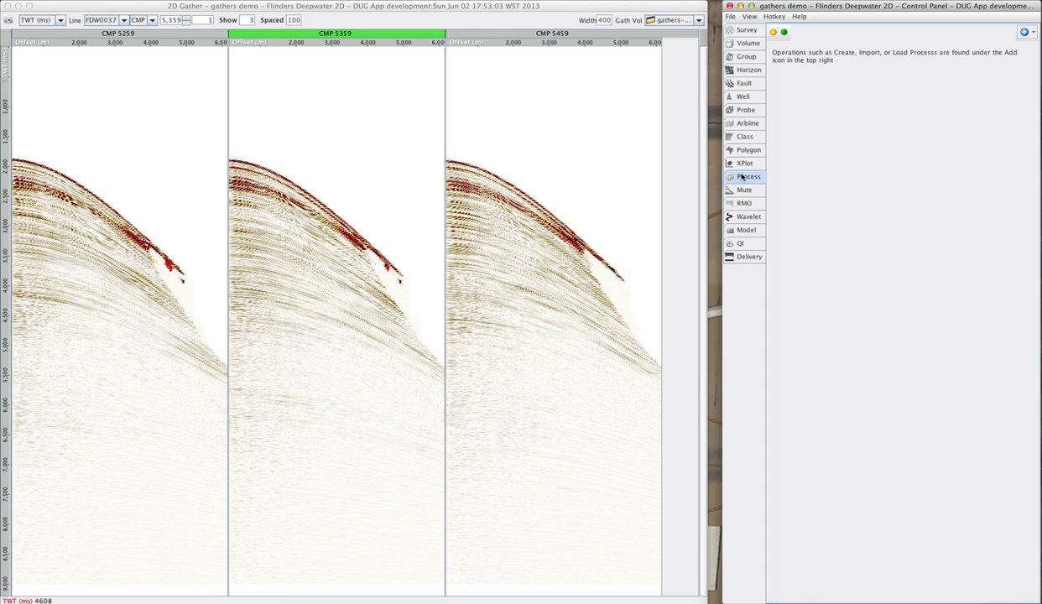
click(1025, 32)
mouse_move(979, 59)
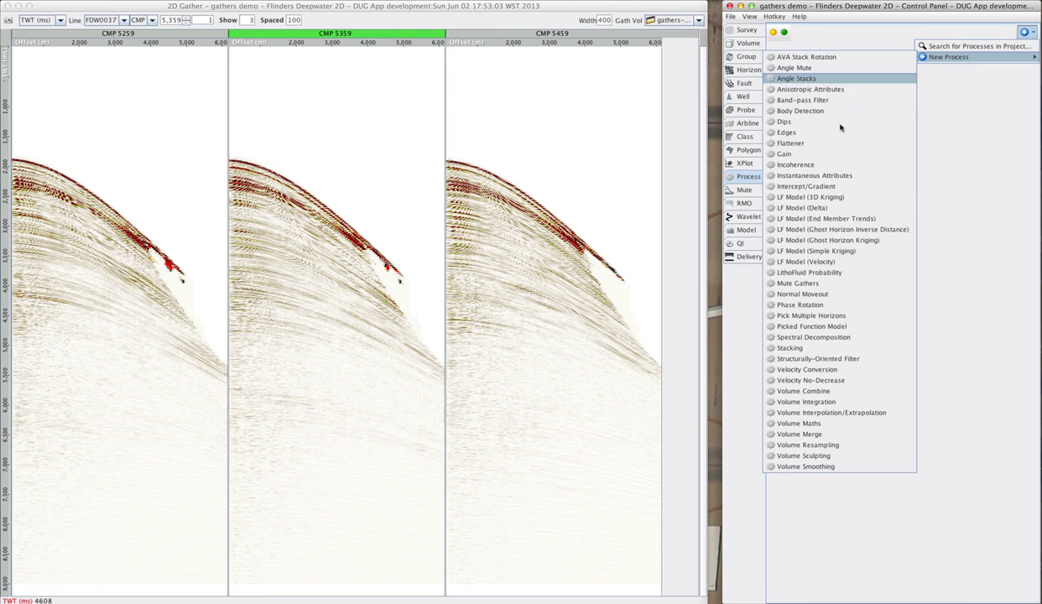
click(804, 295)
text(NMO)
key(Return)
click(860, 353)
click(853, 366)
click(873, 367)
click(871, 387)
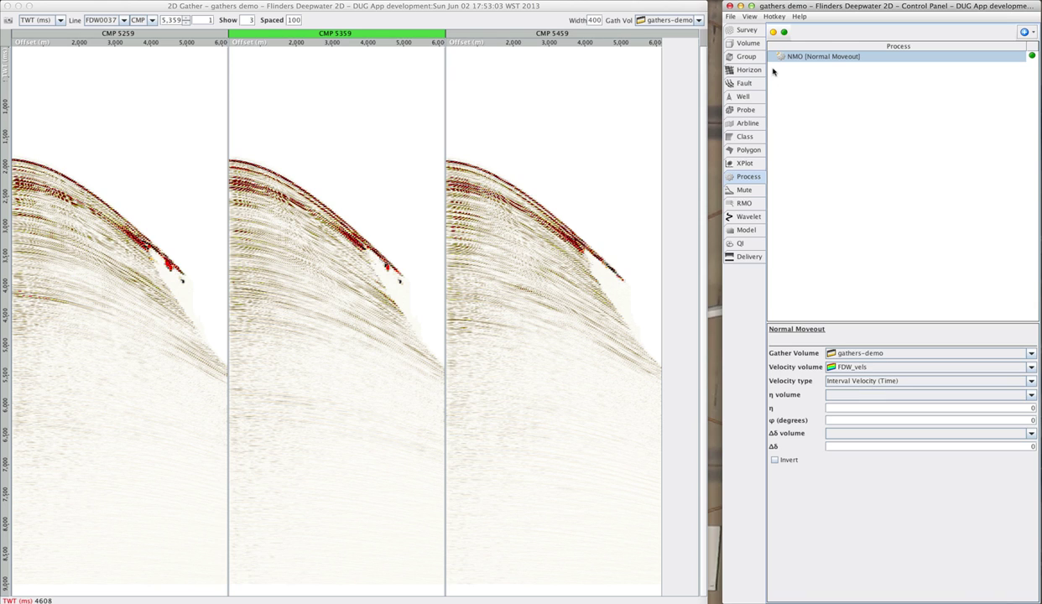
- Check the volume list for the moveout output and display the NMO volume in the 2D gather view
click(748, 43)
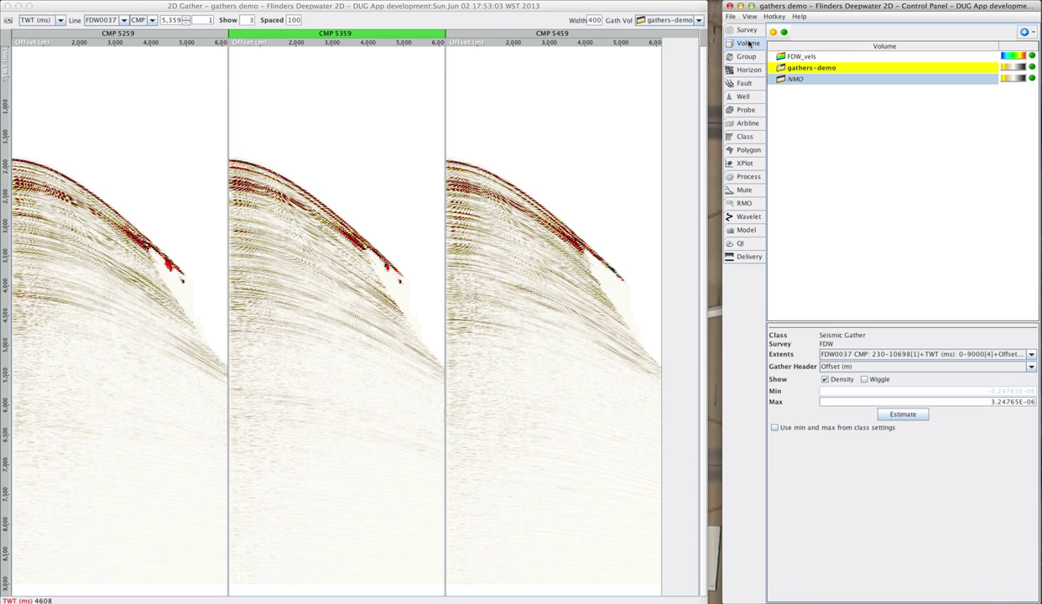
click(651, 20)
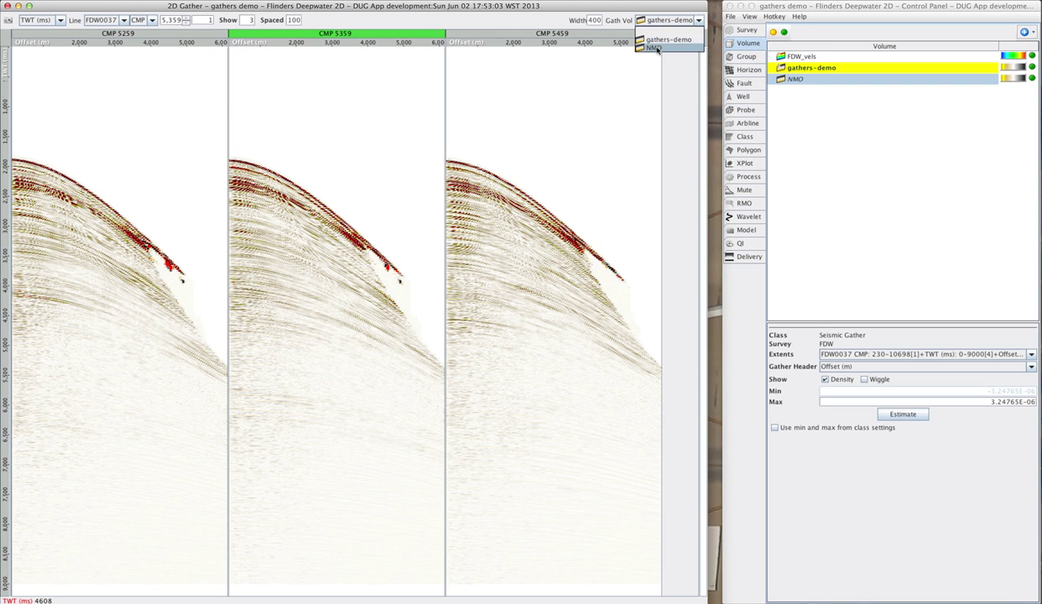
click(655, 48)
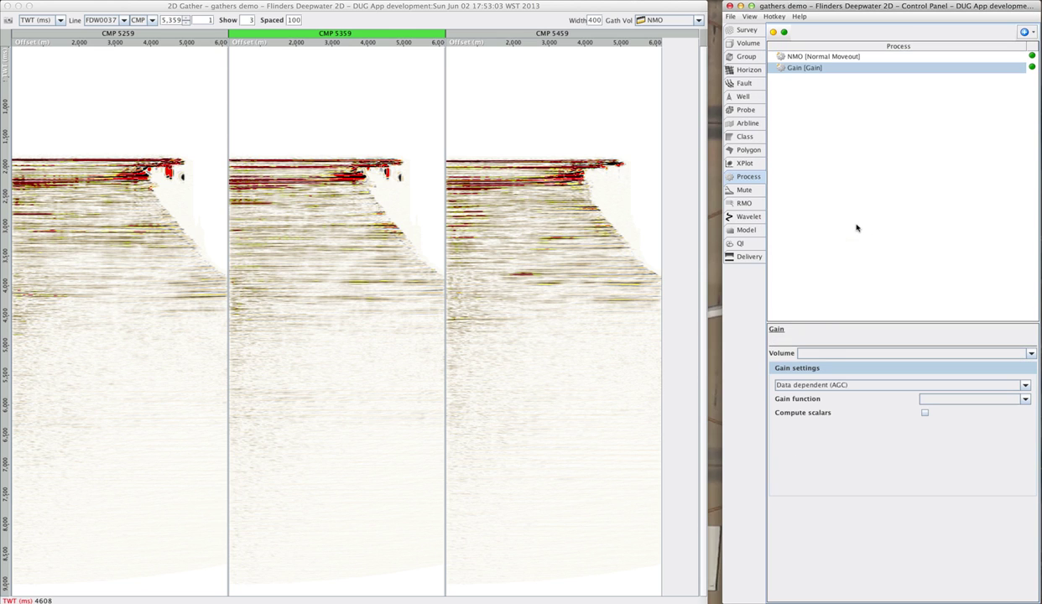
- Set NMO as the gain process's input with a data-independent Power of t function, and display the Gain volume in the gather view
click(828, 355)
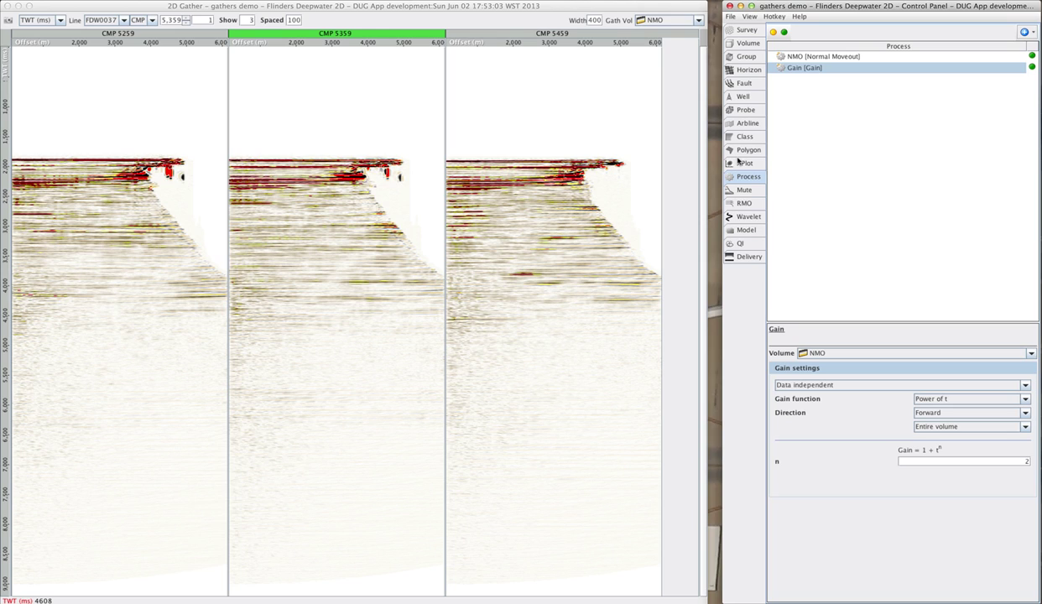
click(641, 19)
click(654, 56)
click(727, 46)
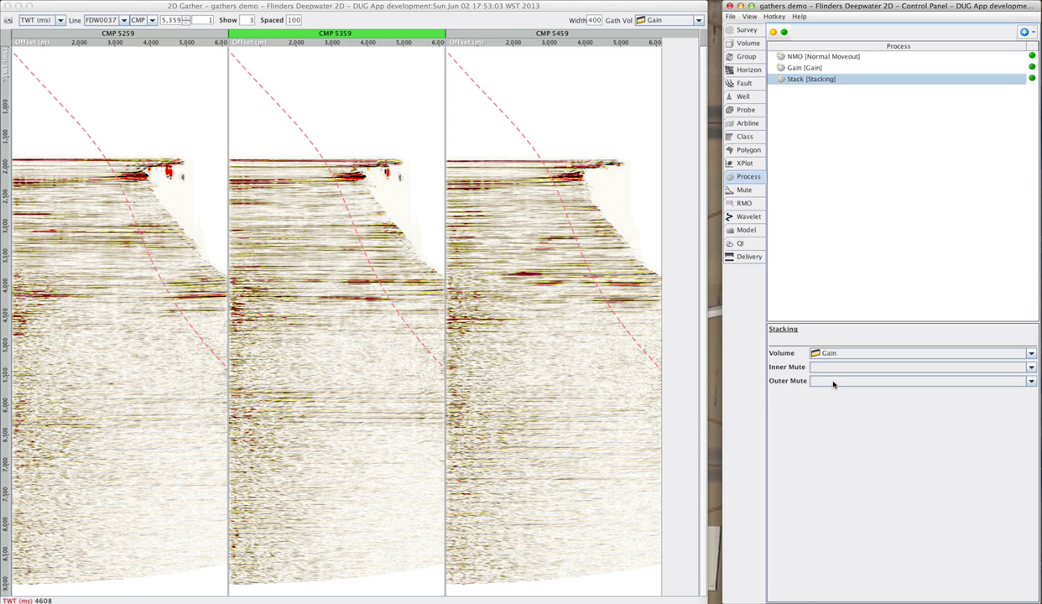
- Set the stacking process's outer mute to Outer and display the Stack volume in a new 2D line view
click(833, 383)
click(832, 401)
click(750, 17)
click(755, 41)
click(560, 20)
click(564, 72)
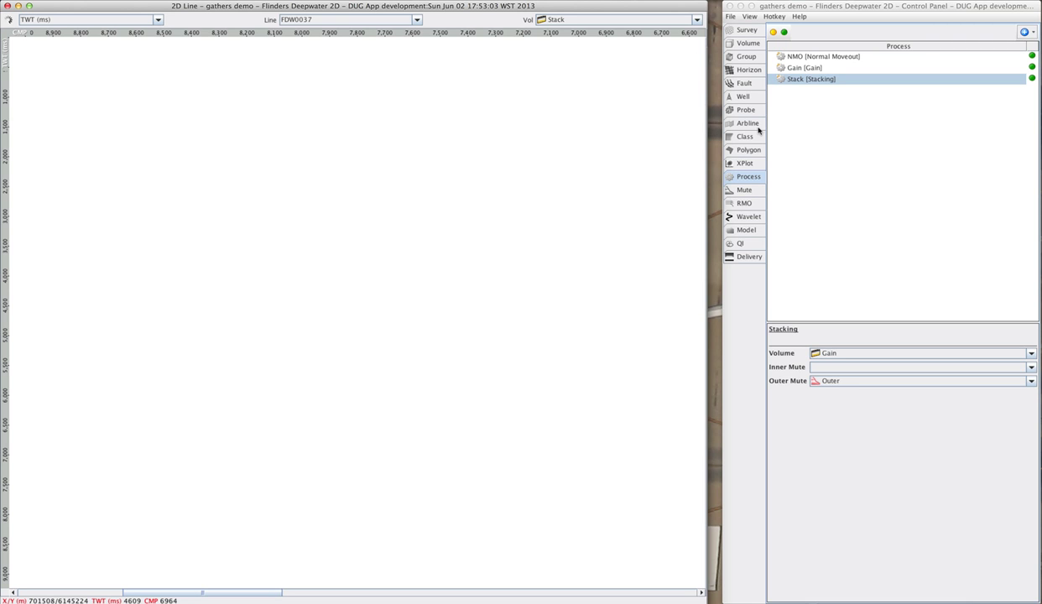
- Create an Angle Stacks process with Gain as the gather volume and FDW_vels as the velocity volume
click(1025, 31)
mouse_move(963, 57)
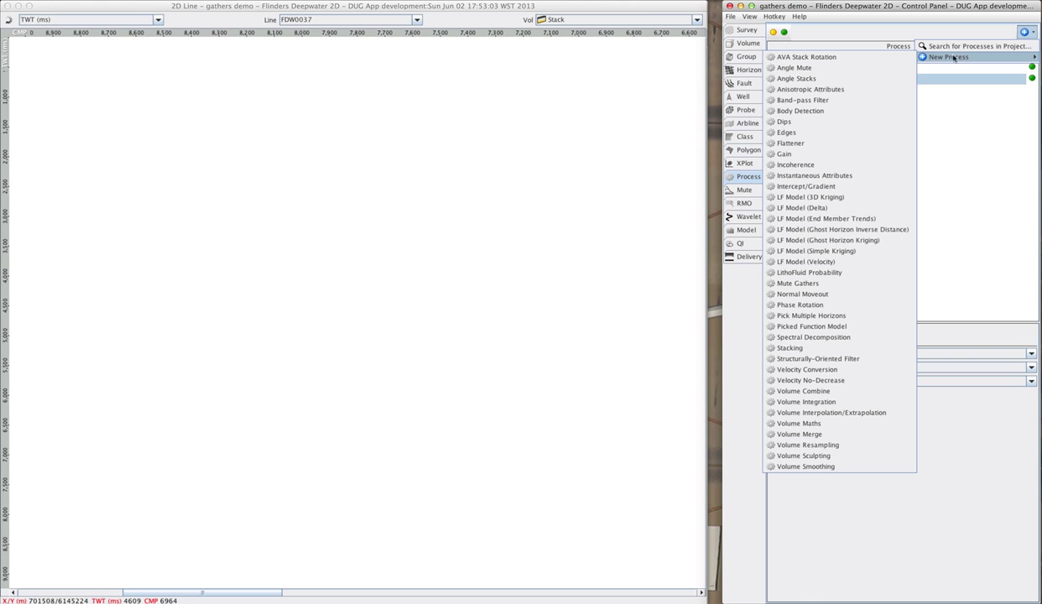
click(820, 81)
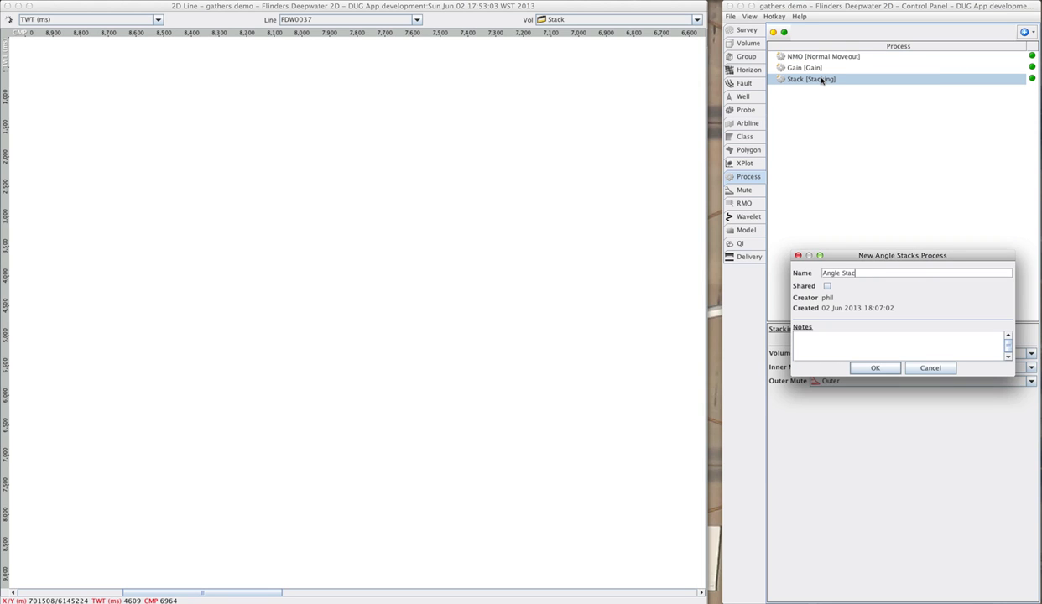
key(Return)
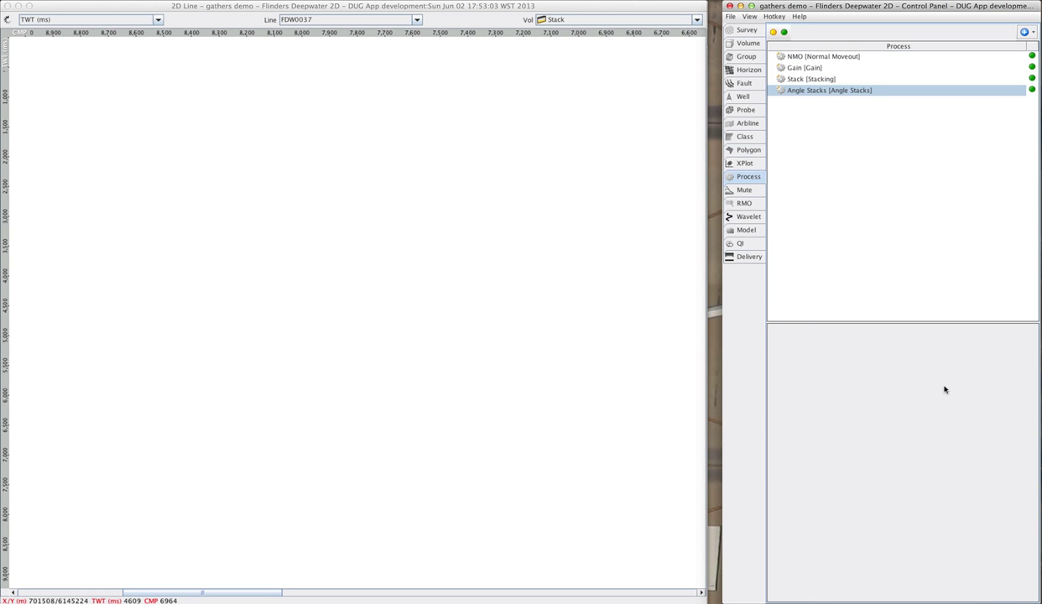
click(905, 352)
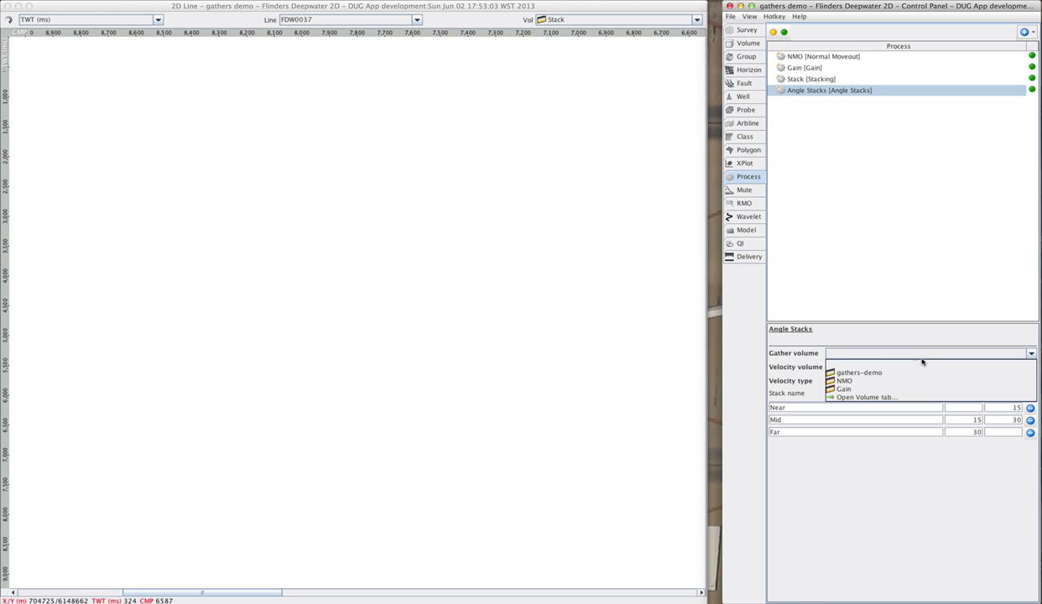
click(857, 390)
click(856, 367)
click(857, 386)
- Add an angle stack named Full with an outer angle of 45 and set the Far stack's outer angle to 45
click(1030, 394)
double_click(877, 447)
text(Full)
click(1005, 432)
text(45)
key(Tab)
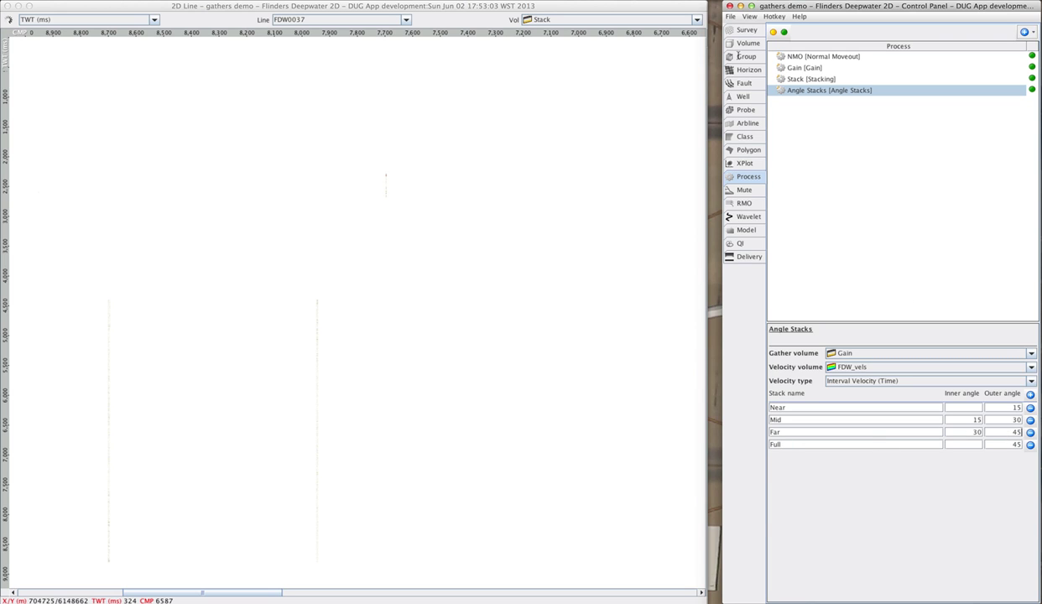
- Check the volumes available in the 2D line view and zoom its time axis to about 1,800–5,800 ms
click(695, 20)
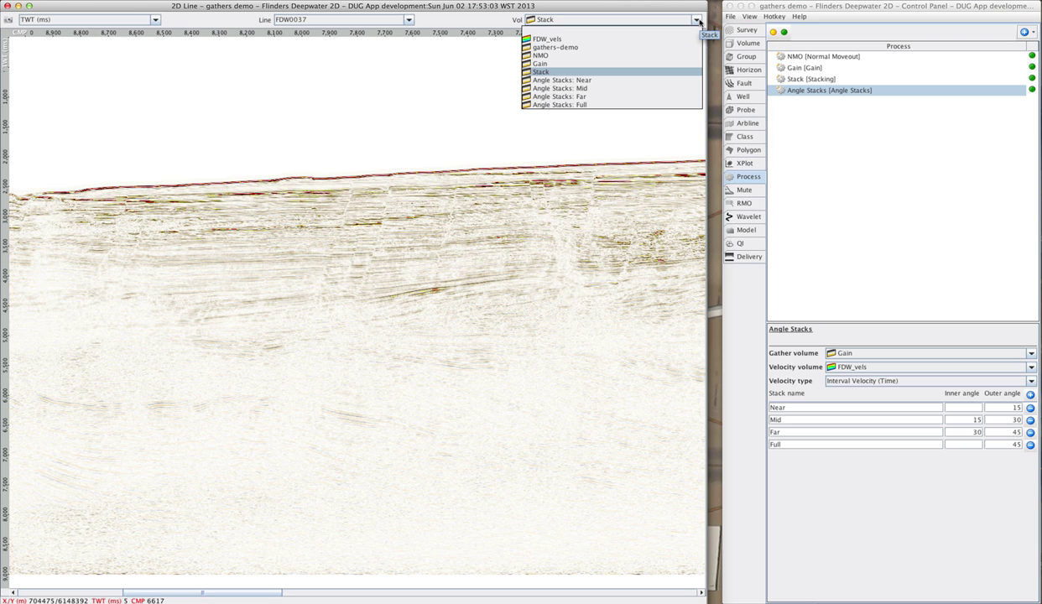
click(682, 22)
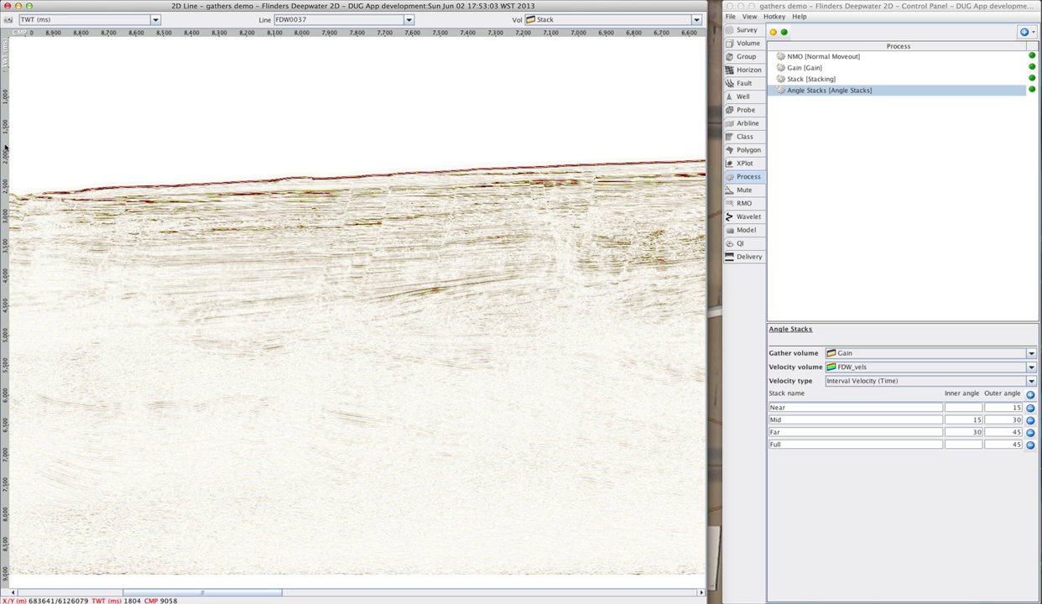
drag(5, 146, 6, 384)
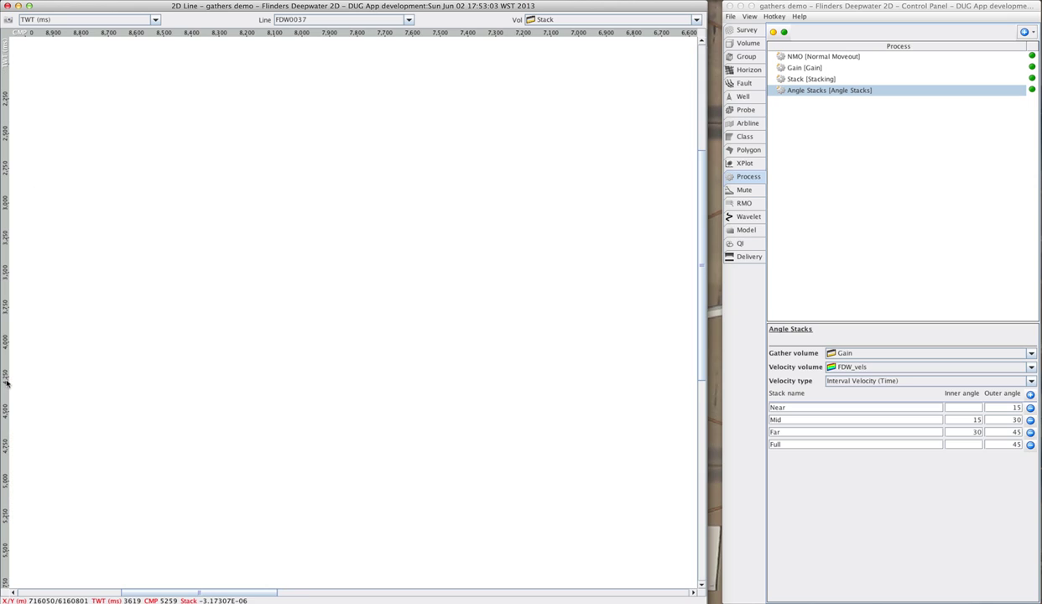